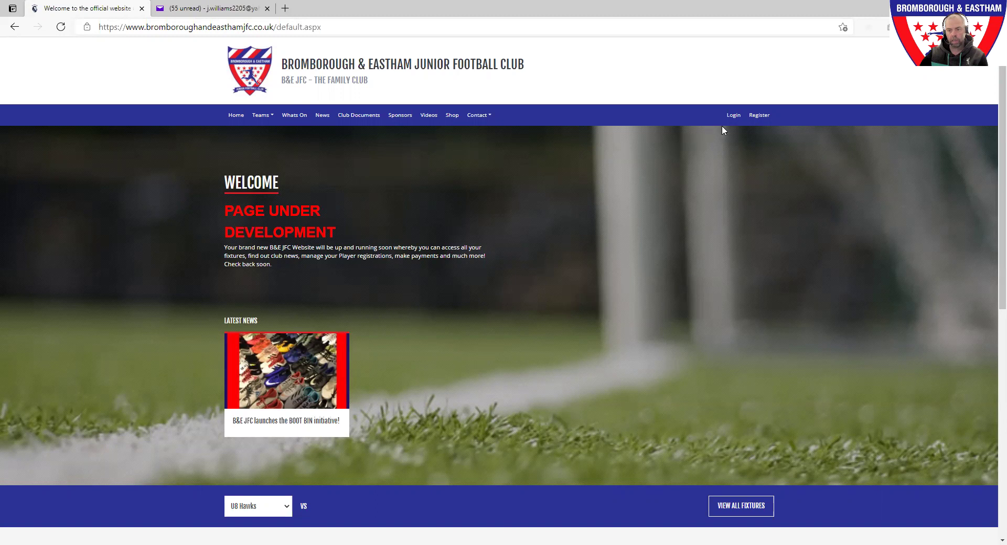
Log in with the parent's saved user name and password, and dismiss the browser's save-password prompt.
{"action": "left_click", "coordinate": [734, 118]}
{"action": "left_click", "coordinate": [336, 229]}
{"action": "double_click", "coordinate": [336, 228]}
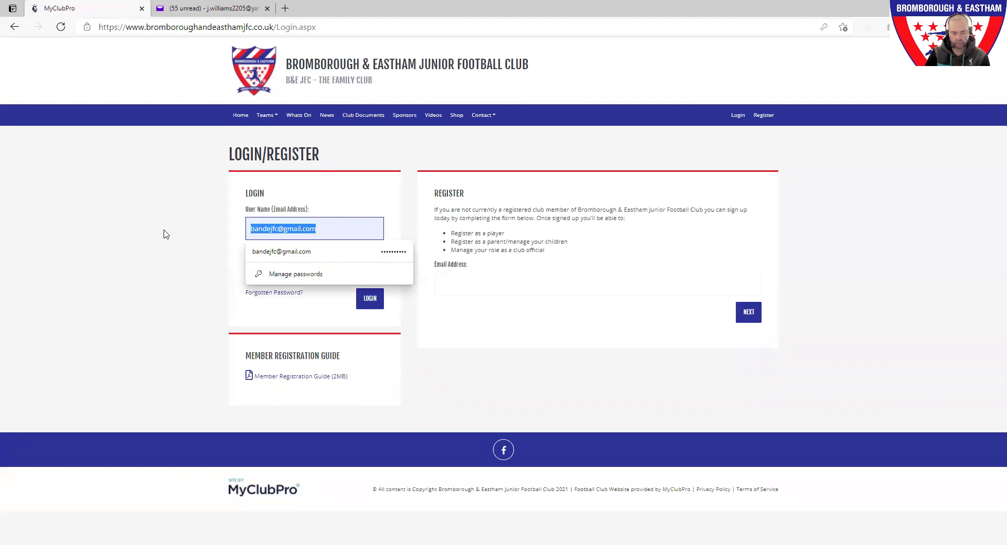
{"action": "type", "text": "in"}
{"action": "key", "text": "BackSpace"}
{"action": "key", "text": "BackSpace"}
{"action": "type", "text": "j"}
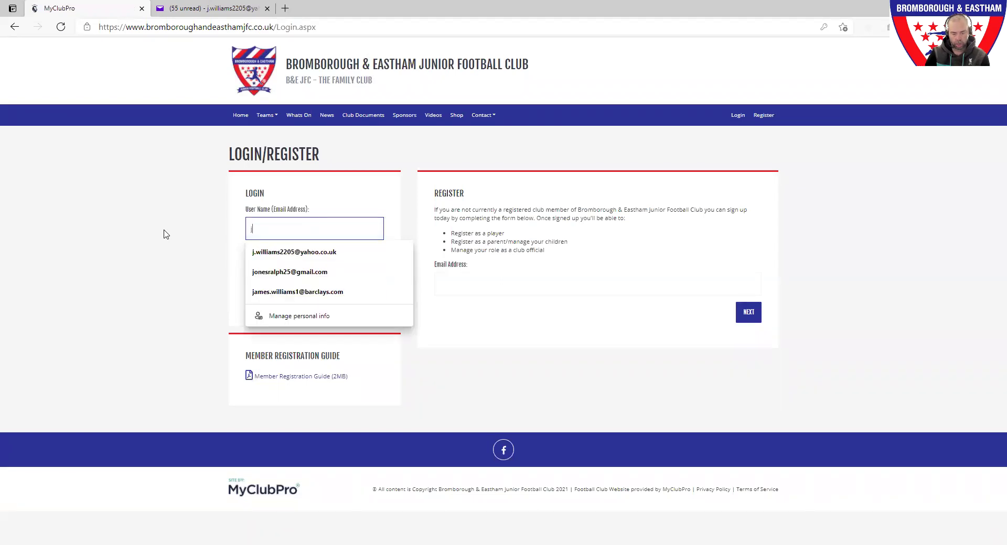
{"action": "type", "text": ".wi"}
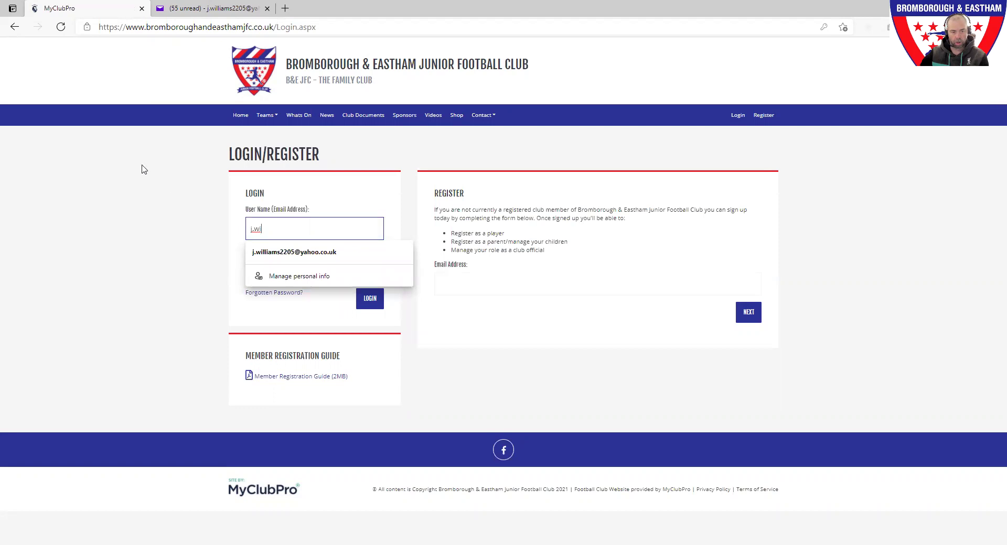
{"action": "key", "text": "Down"}
{"action": "key", "text": "Return"}
{"action": "key", "text": "Tab"}
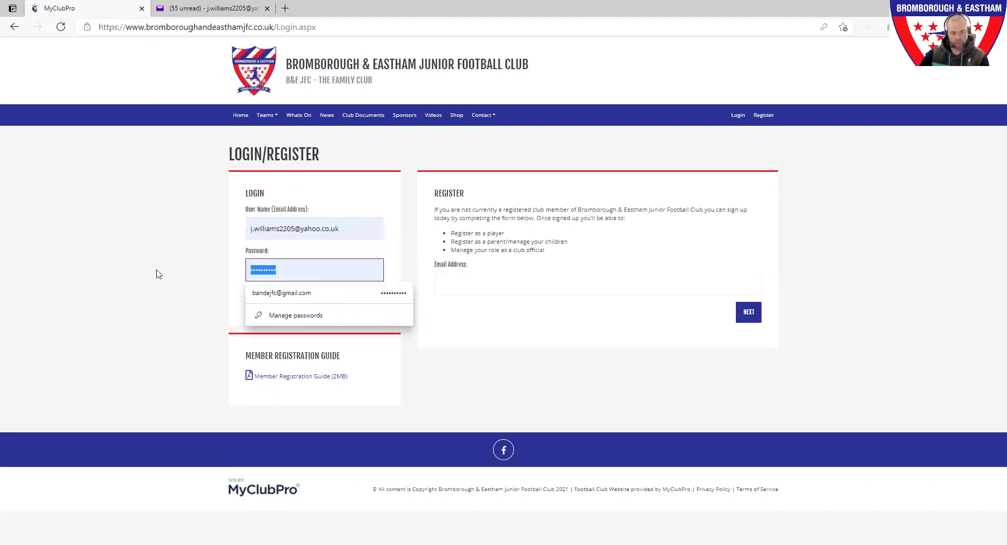
{"action": "type", "text": "•••"}
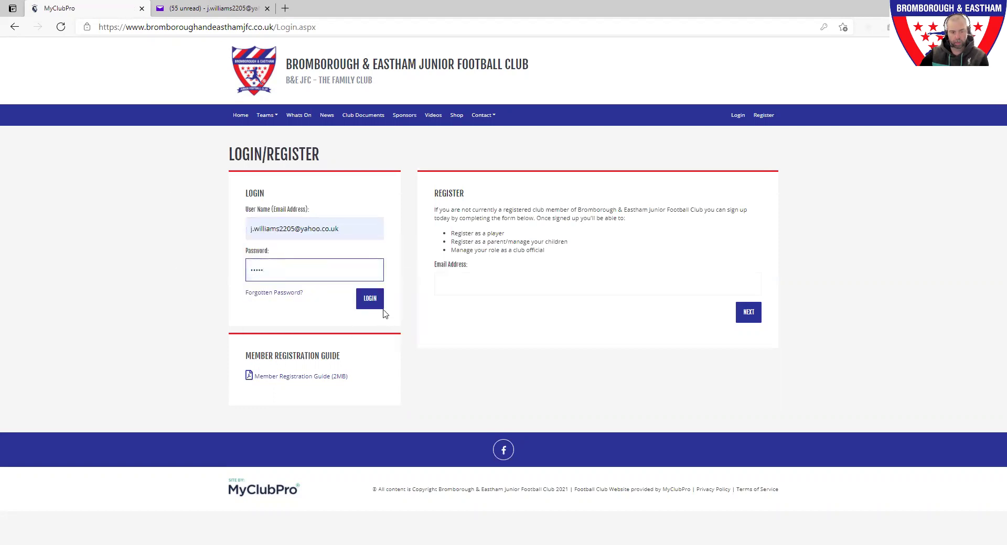
{"action": "left_click", "coordinate": [371, 298]}
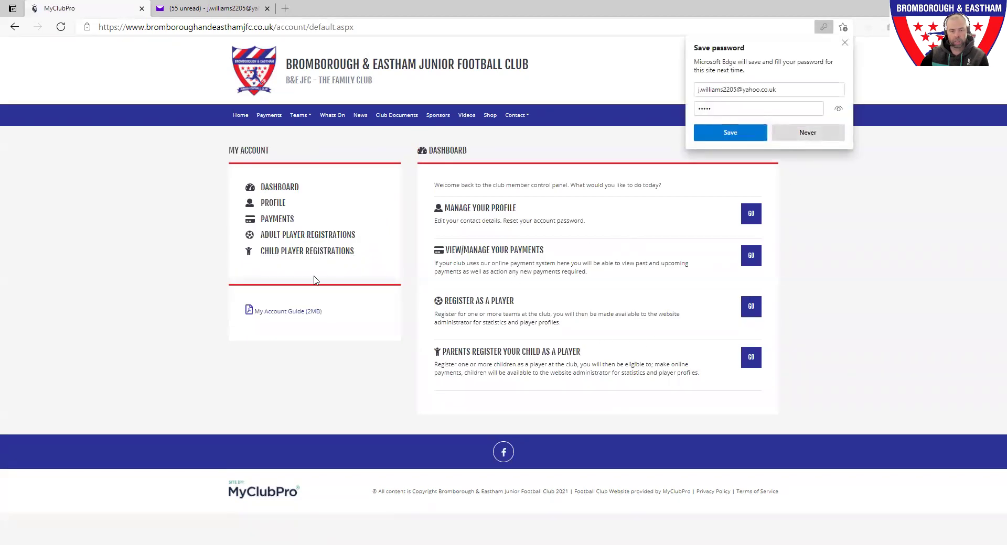
{"action": "left_click", "coordinate": [611, 334]}
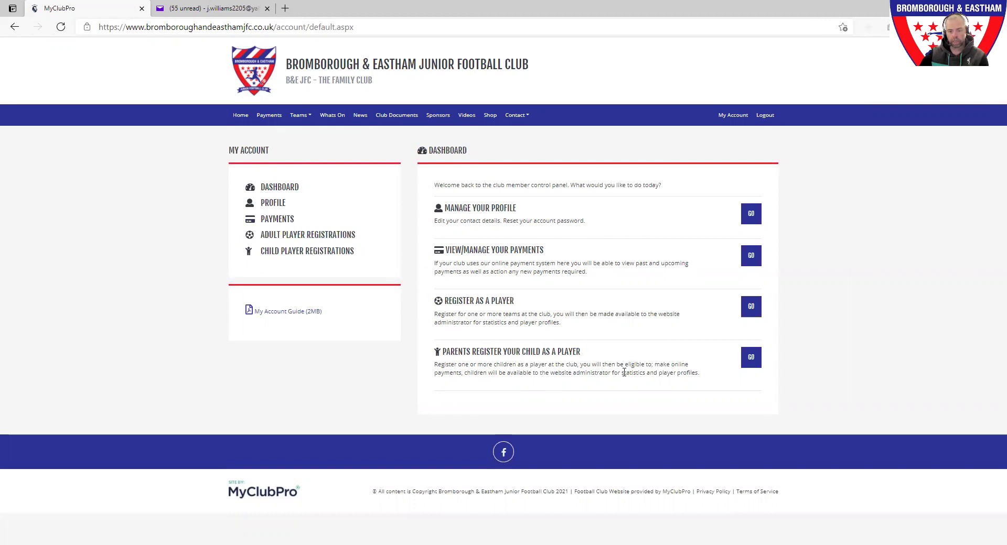
{"action": "left_click", "coordinate": [750, 361]}
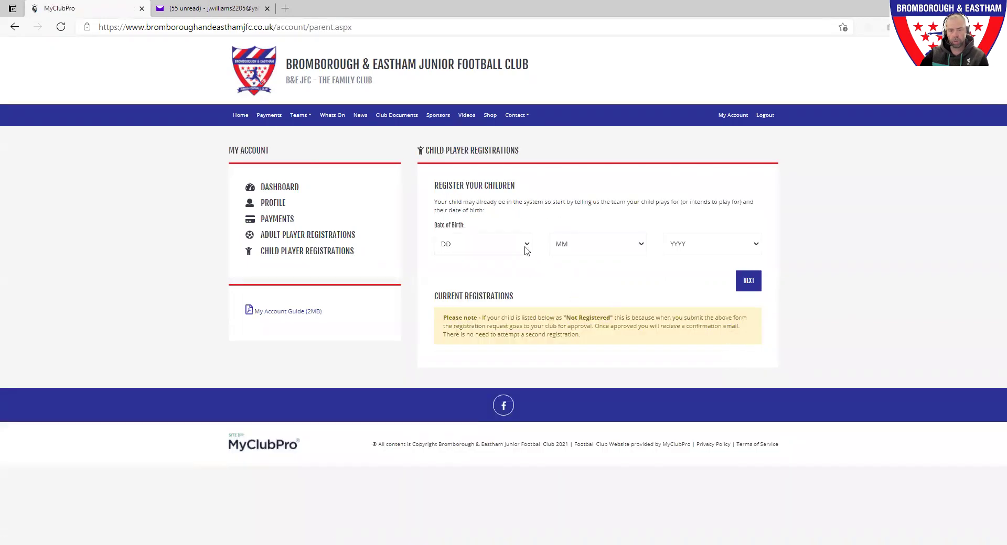
{"action": "left_click", "coordinate": [524, 244]}
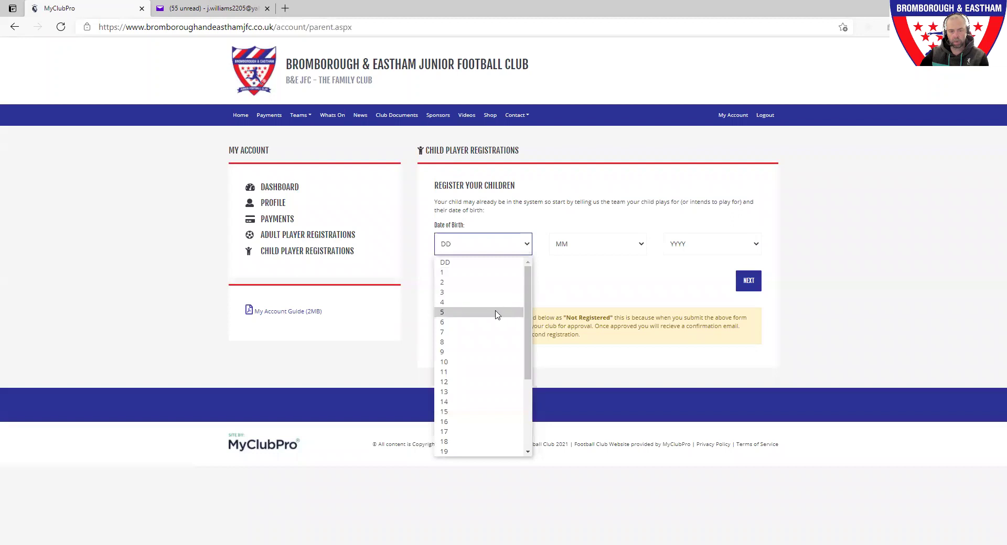
{"action": "left_click", "coordinate": [482, 332]}
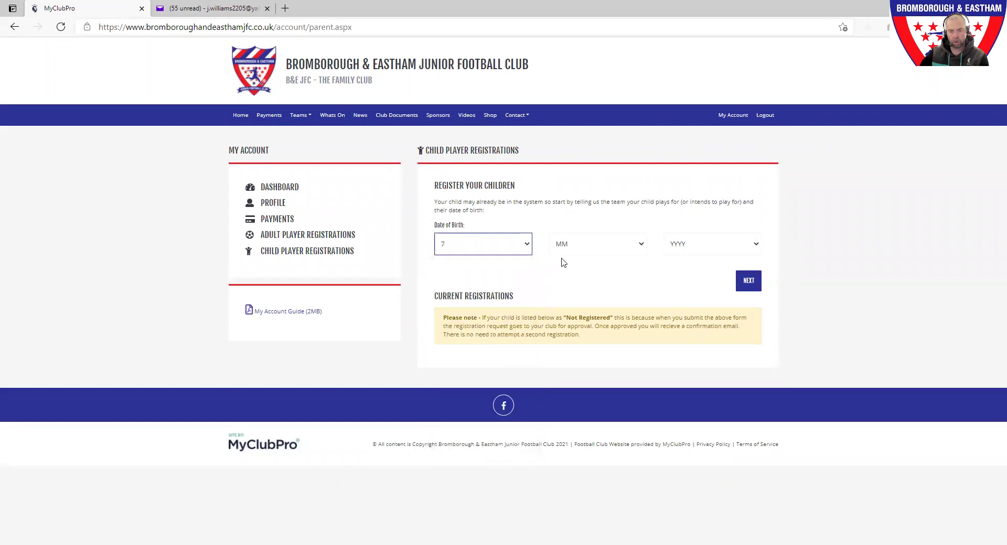
{"action": "left_click", "coordinate": [571, 251]}
{"action": "left_click", "coordinate": [575, 285]}
{"action": "left_click", "coordinate": [691, 251]}
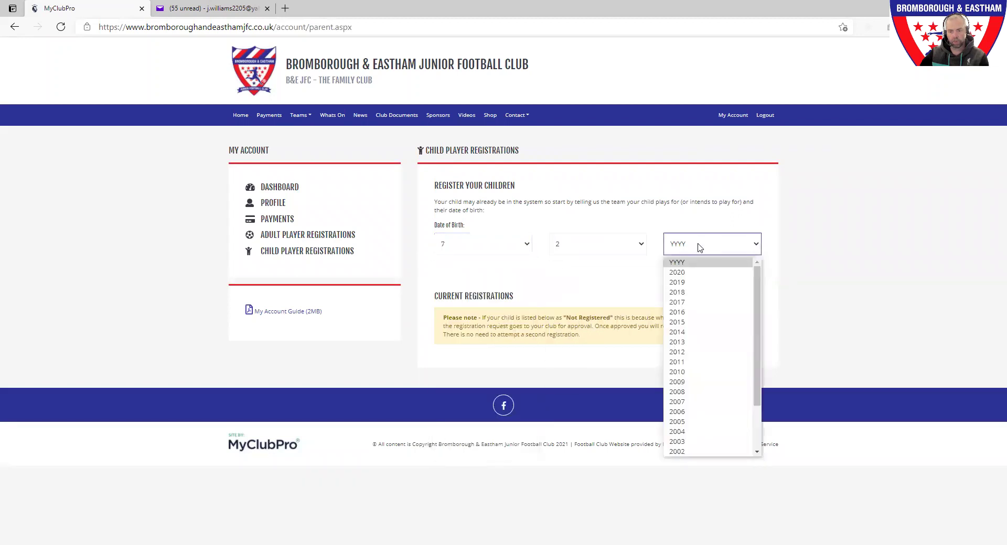
{"action": "scroll", "coordinate": [706, 325], "scroll_direction": "down", "scroll_amount": 1}
{"action": "scroll", "coordinate": [703, 400], "scroll_direction": "up", "scroll_amount": 2}
{"action": "left_click", "coordinate": [698, 356]}
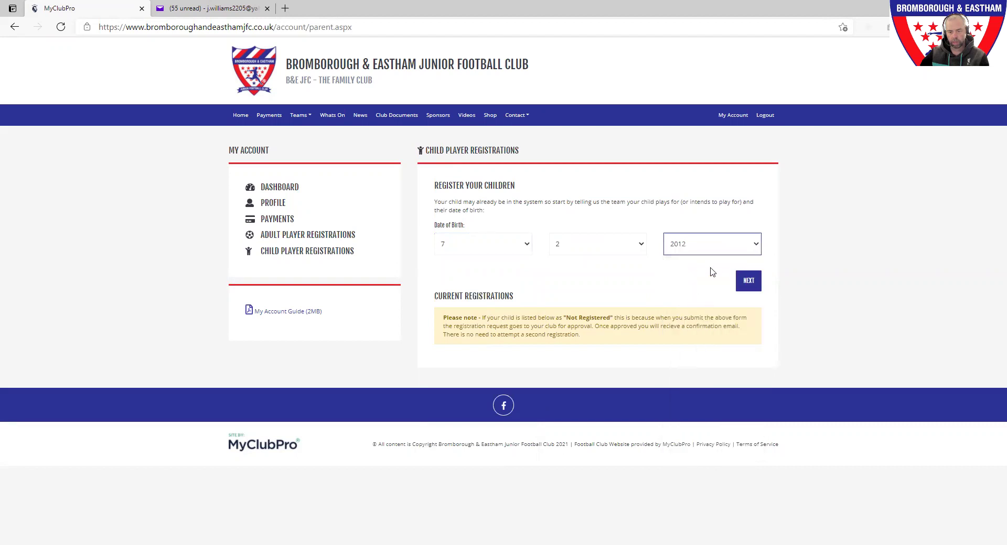
{"action": "left_click", "coordinate": [749, 282]}
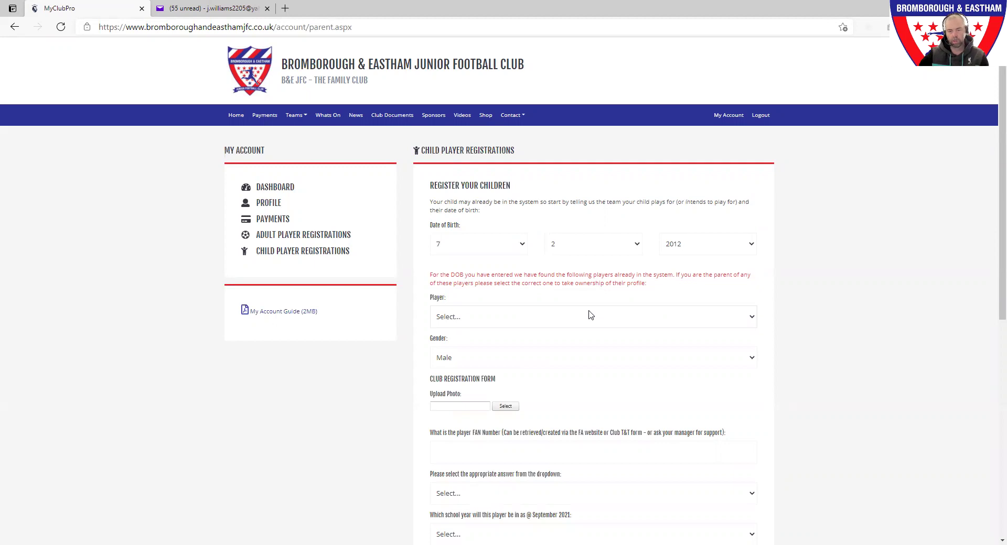
Review the existing players list, then set the date of birth to 31, 12, 2005.
{"action": "left_click", "coordinate": [590, 321]}
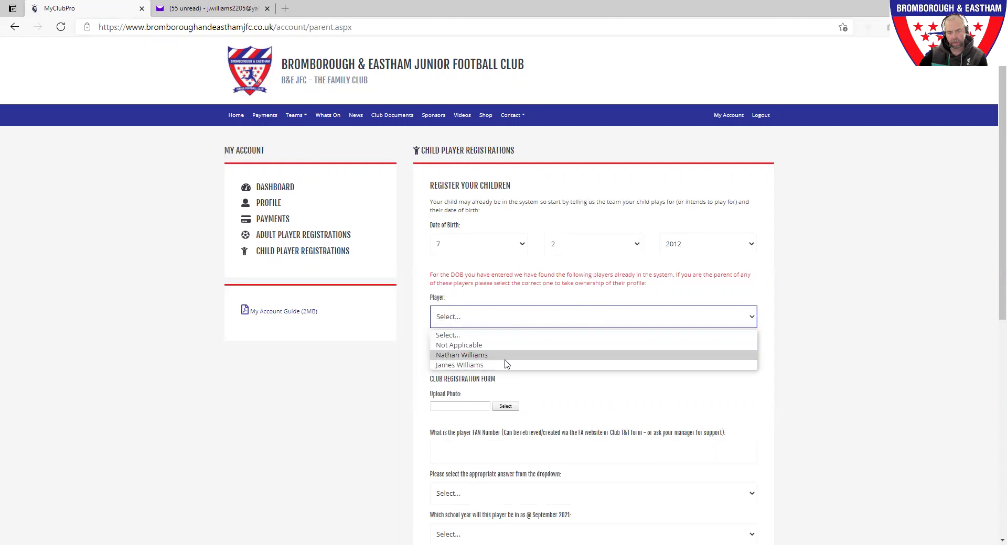
{"action": "left_click", "coordinate": [524, 300]}
{"action": "left_click", "coordinate": [517, 246]}
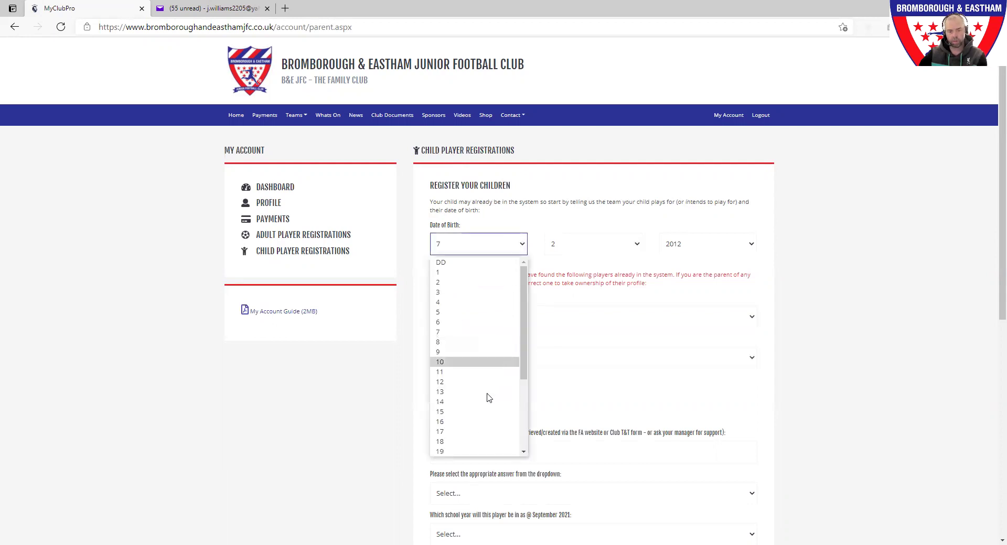
{"action": "scroll", "coordinate": [480, 437], "scroll_direction": "down", "scroll_amount": 4}
{"action": "left_click", "coordinate": [475, 448]}
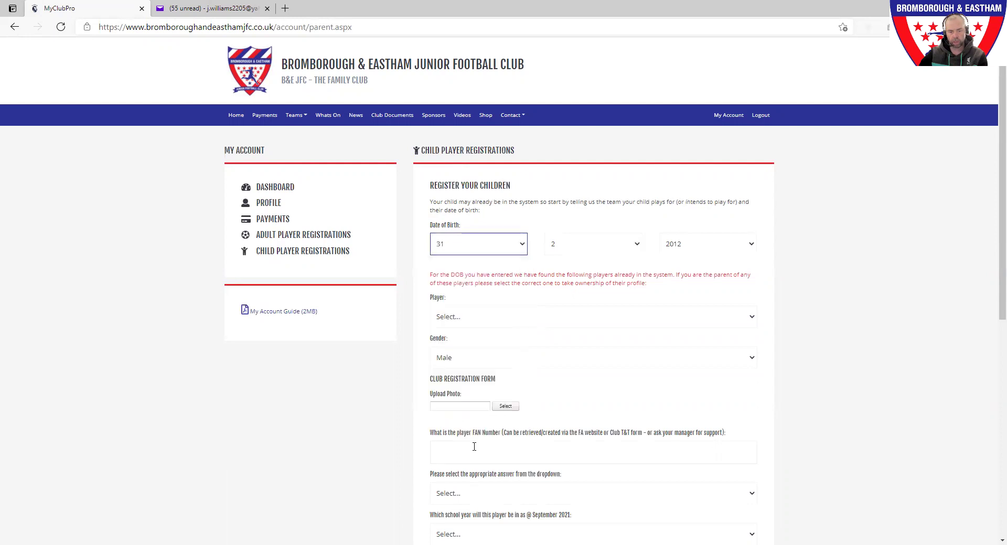
{"action": "left_click", "coordinate": [598, 253]}
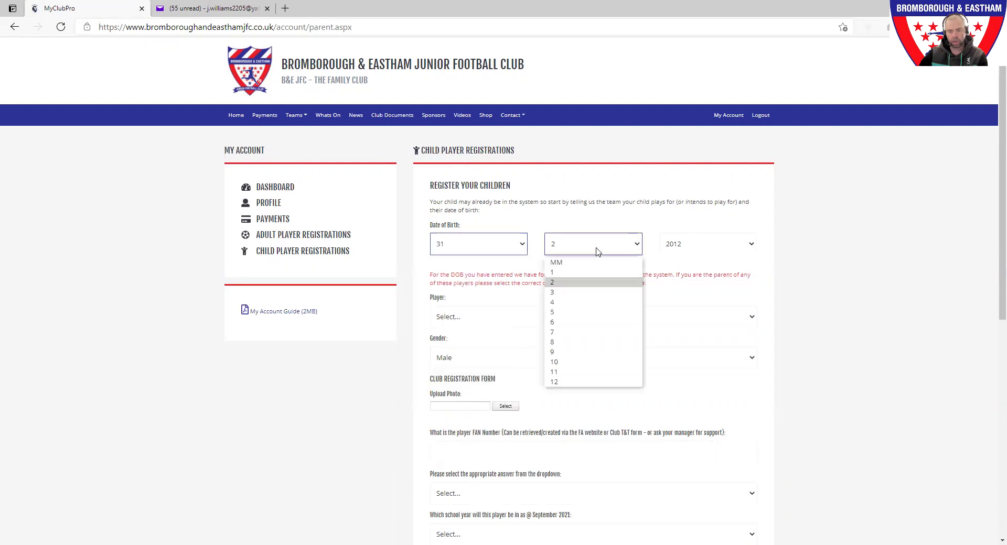
{"action": "left_click", "coordinate": [585, 385]}
{"action": "left_click", "coordinate": [706, 247]}
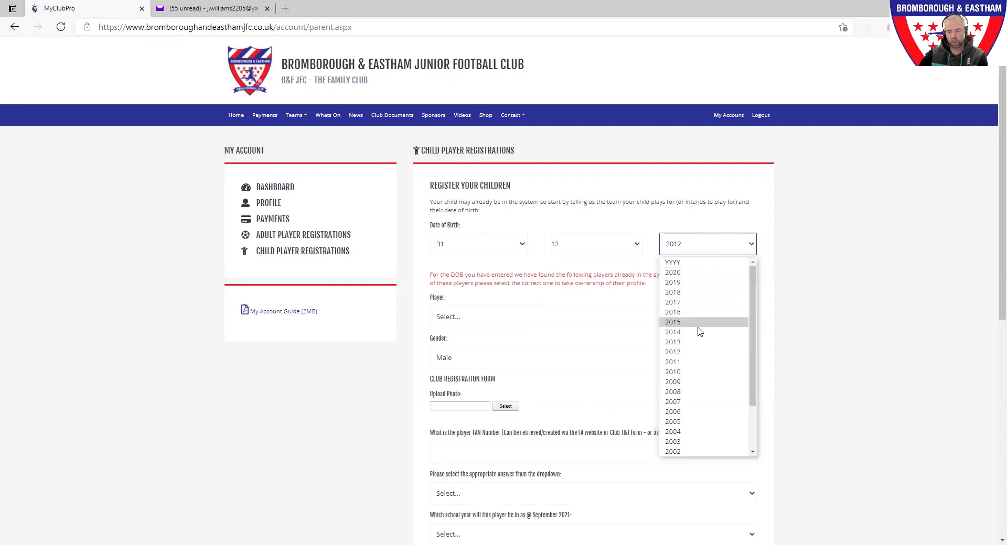
{"action": "scroll", "coordinate": [692, 346], "scroll_direction": "down", "scroll_amount": 2}
{"action": "left_click", "coordinate": [692, 373]}
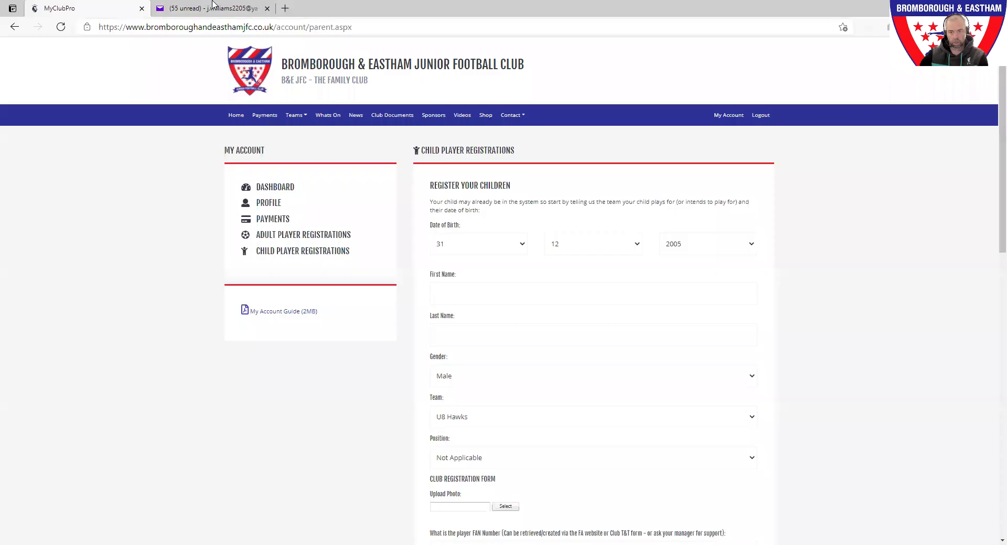
Enter the child's first name and fill in the full name from the autofill suggestion.
{"action": "left_click", "coordinate": [539, 296]}
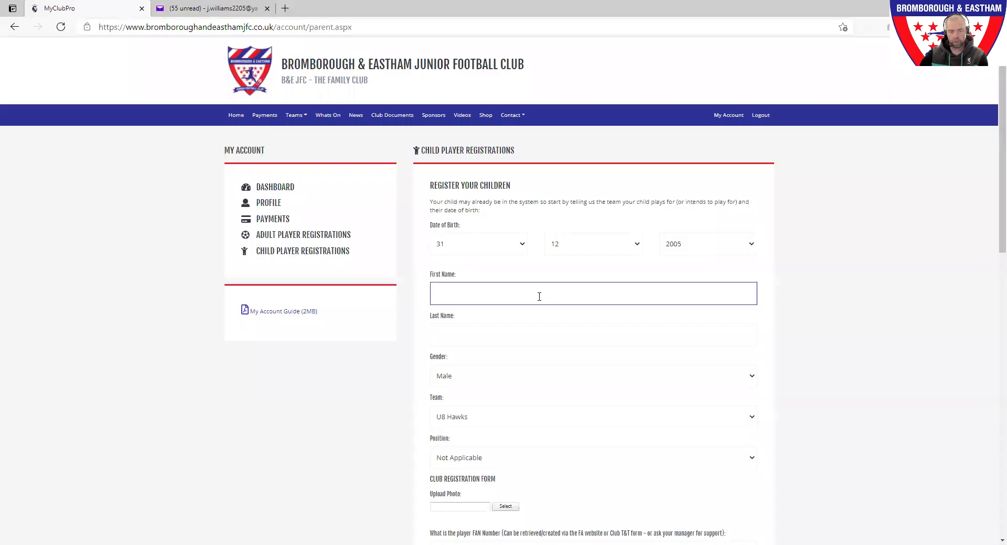
{"action": "left_click", "coordinate": [538, 297]}
{"action": "type", "text": "Phoebe"}
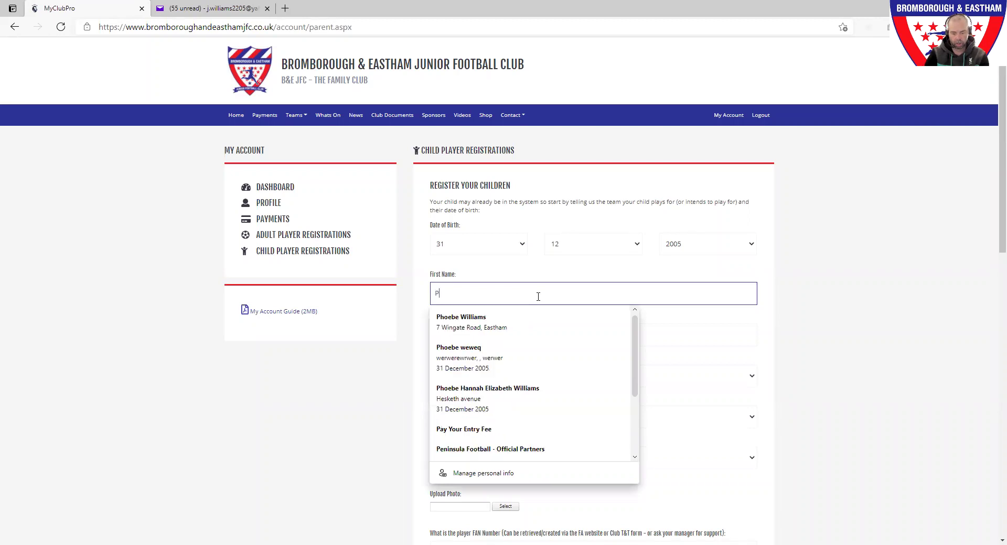
{"action": "left_click", "coordinate": [535, 322]}
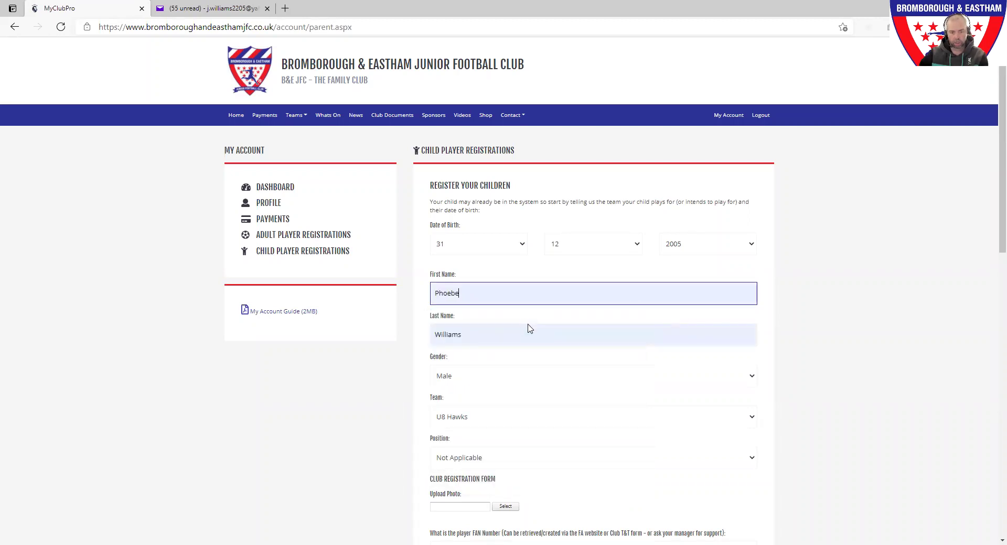
Set the child's gender to Female and the team to U10 Sharks.
{"action": "left_click", "coordinate": [536, 380]}
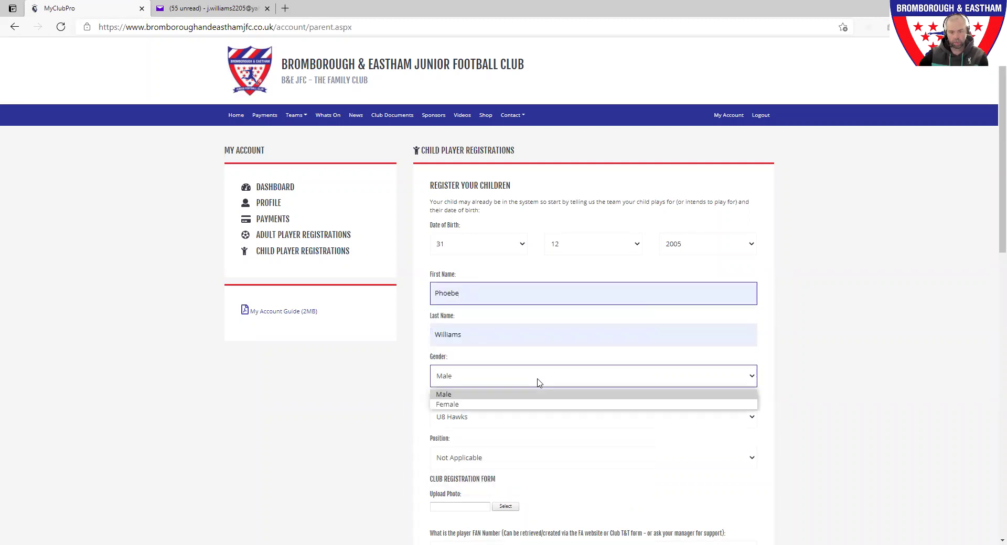
{"action": "left_click", "coordinate": [526, 407]}
{"action": "left_click", "coordinate": [525, 424]}
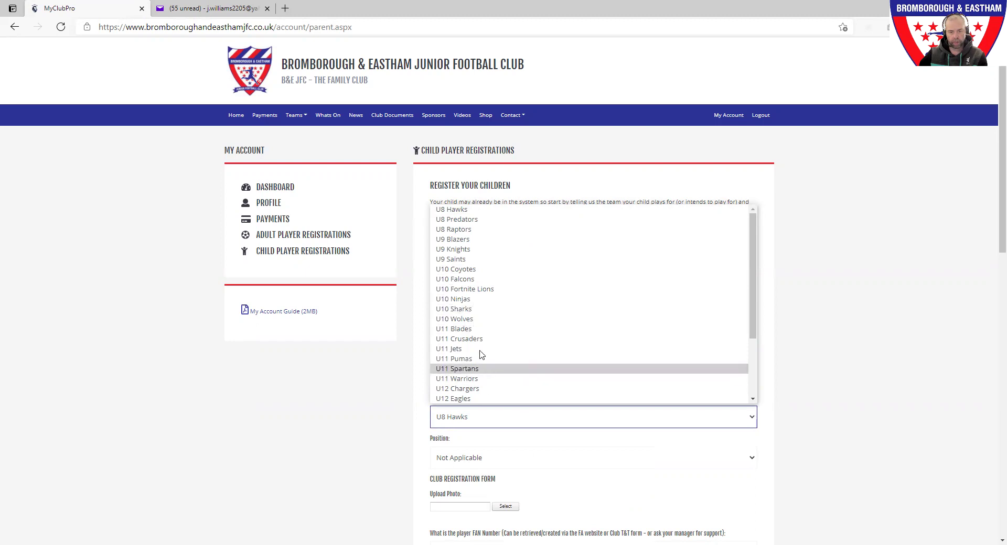
{"action": "left_click", "coordinate": [478, 310]}
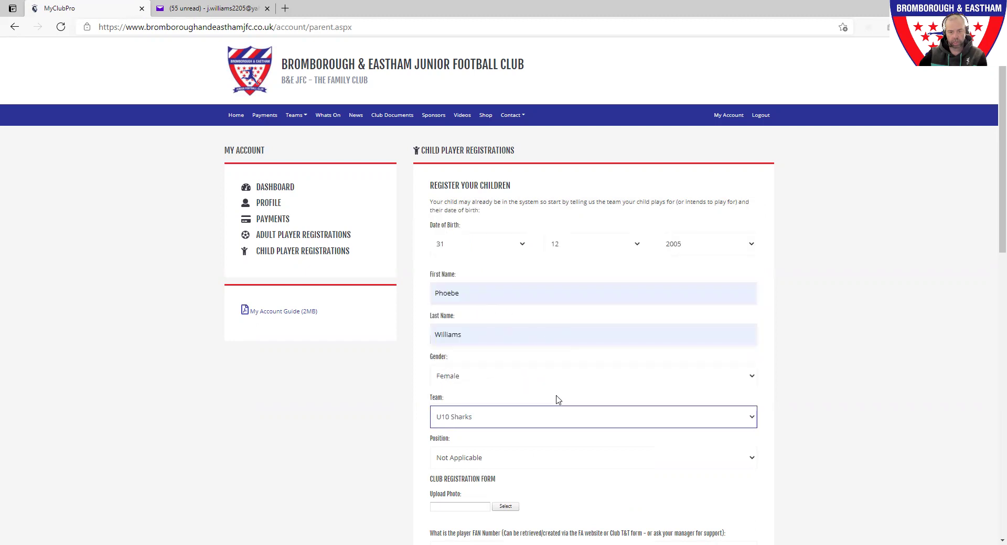
{"action": "left_click", "coordinate": [534, 462]}
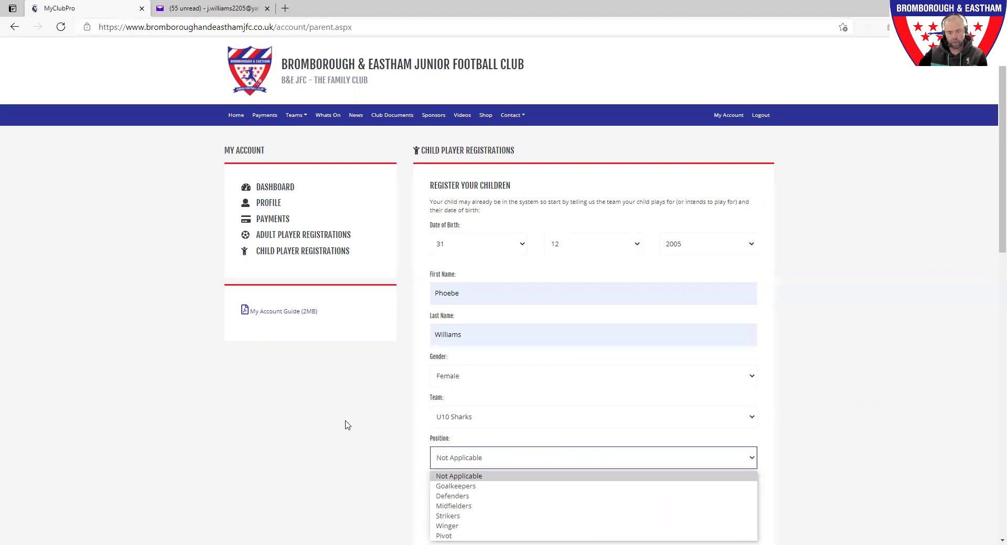
Leave the position as Not Applicable and bring up the player photo file chooser.
{"action": "left_click", "coordinate": [367, 419]}
{"action": "scroll", "coordinate": [368, 415], "scroll_direction": "down", "scroll_amount": 2}
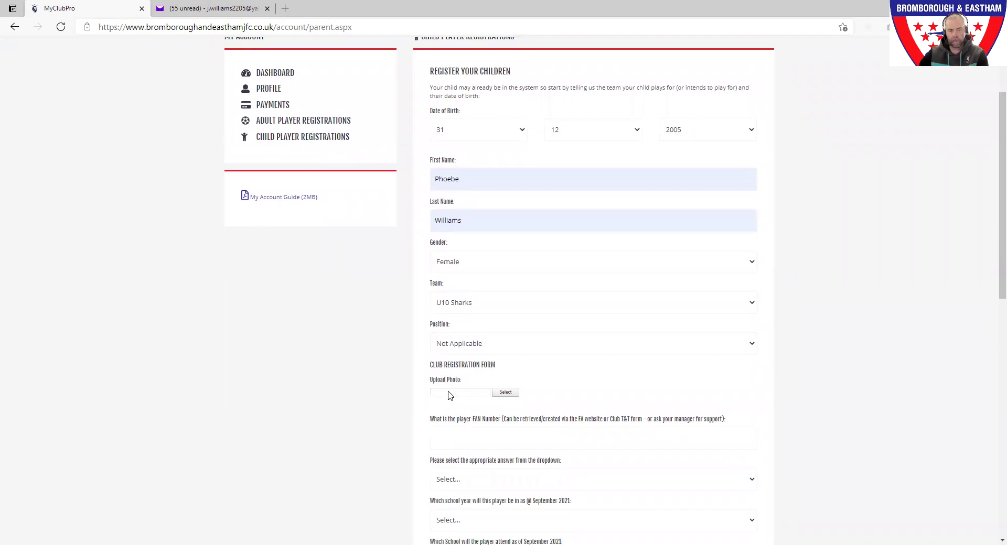
{"action": "left_click", "coordinate": [505, 397]}
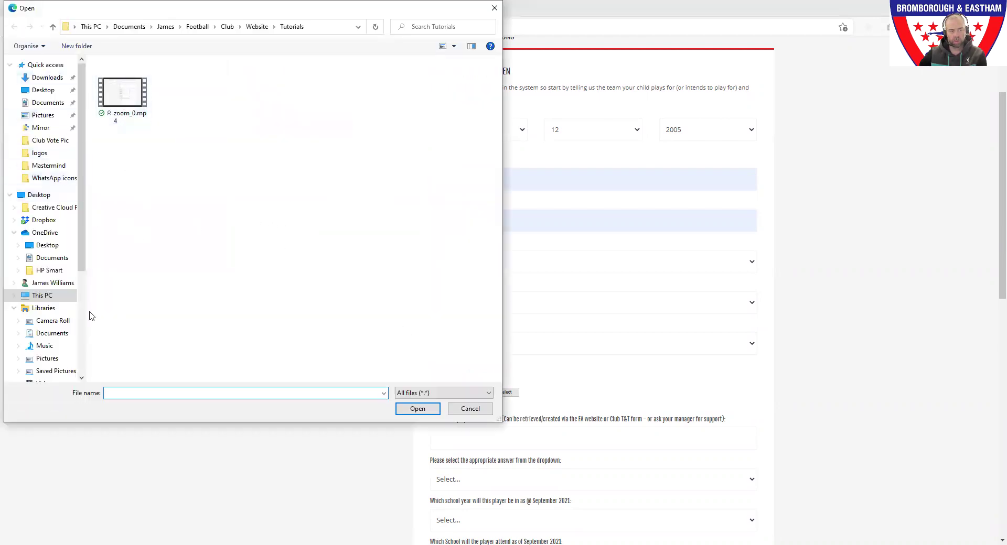
Cancel the photo file picker without attaching a photo.
{"action": "left_click", "coordinate": [470, 409]}
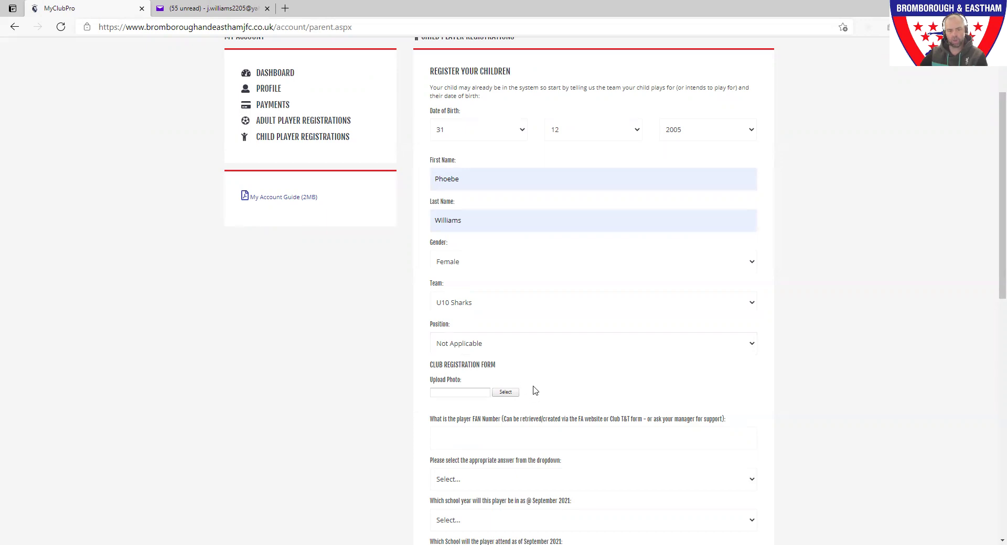
Fill in the player's FAN Number on the registration form.
{"action": "left_click", "coordinate": [542, 444]}
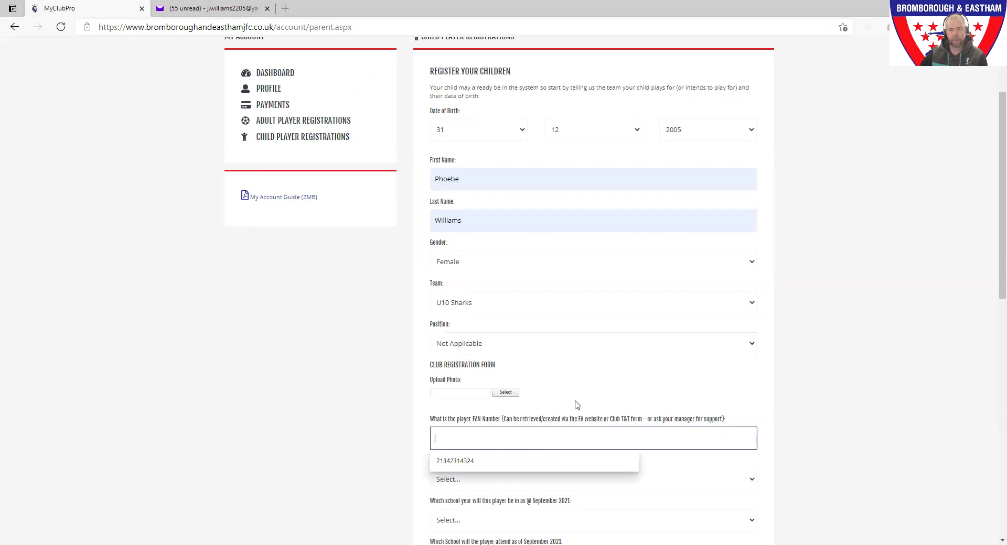
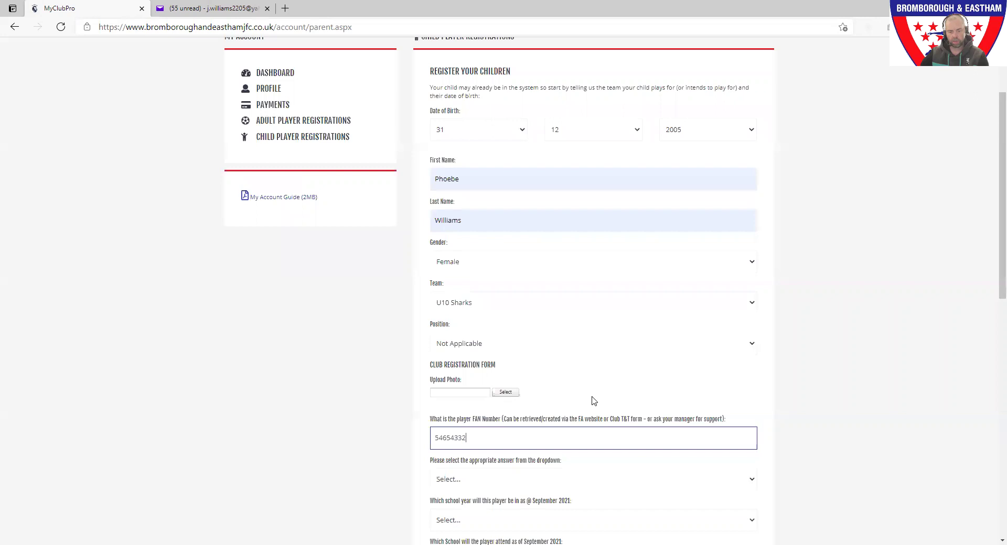
{"action": "left_click", "coordinate": [593, 402]}
{"action": "scroll", "coordinate": [593, 400], "scroll_direction": "down", "scroll_amount": 2}
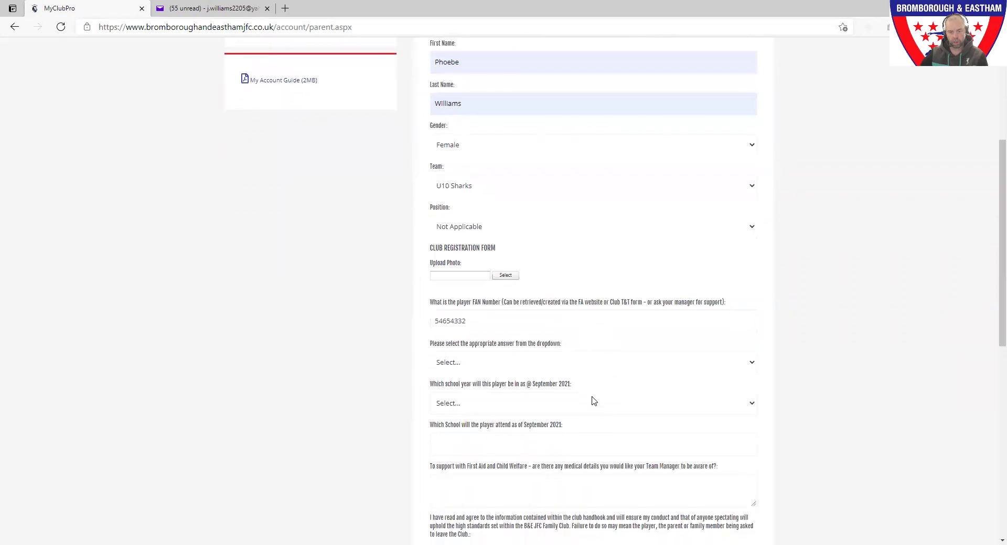
{"action": "left_click", "coordinate": [504, 369]}
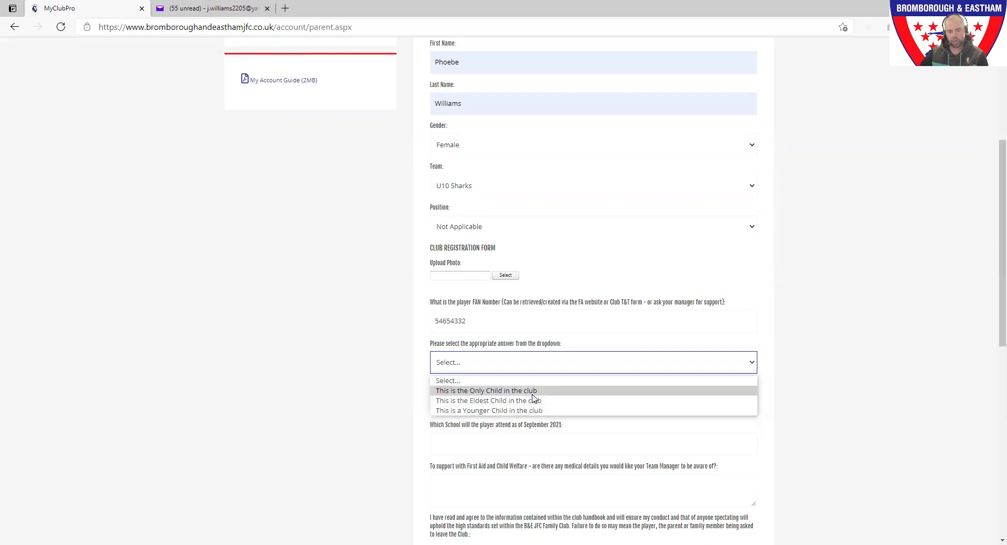
Answer the sibling question with 'This is the Only Child in the club' and choose school year 11.
{"action": "left_click", "coordinate": [534, 392]}
{"action": "left_click", "coordinate": [538, 408]}
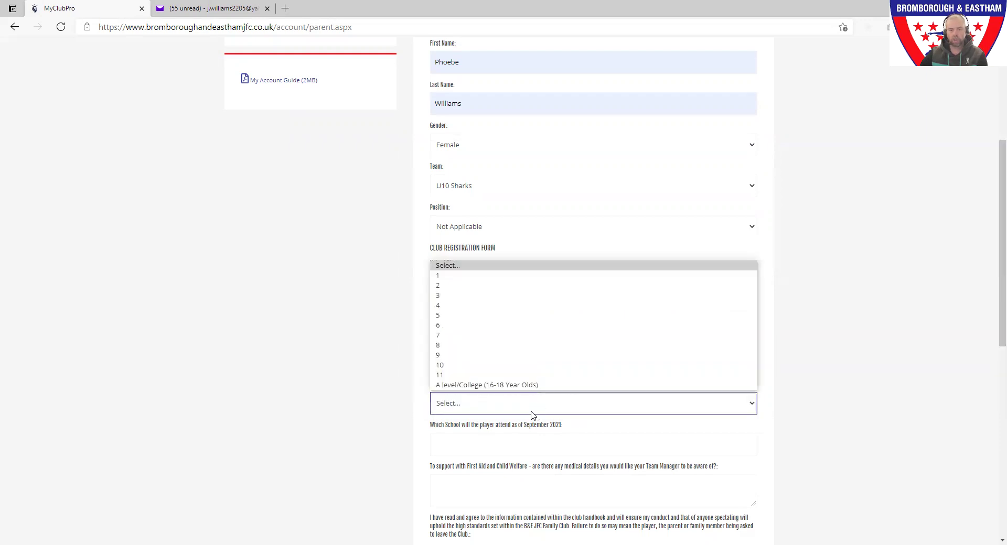
{"action": "left_click", "coordinate": [408, 410]}
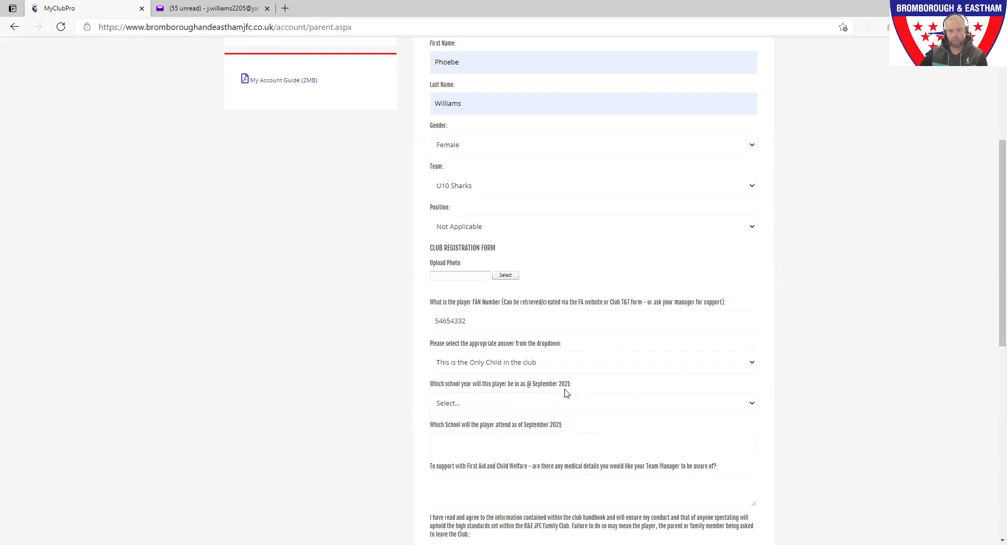
{"action": "left_click", "coordinate": [556, 404]}
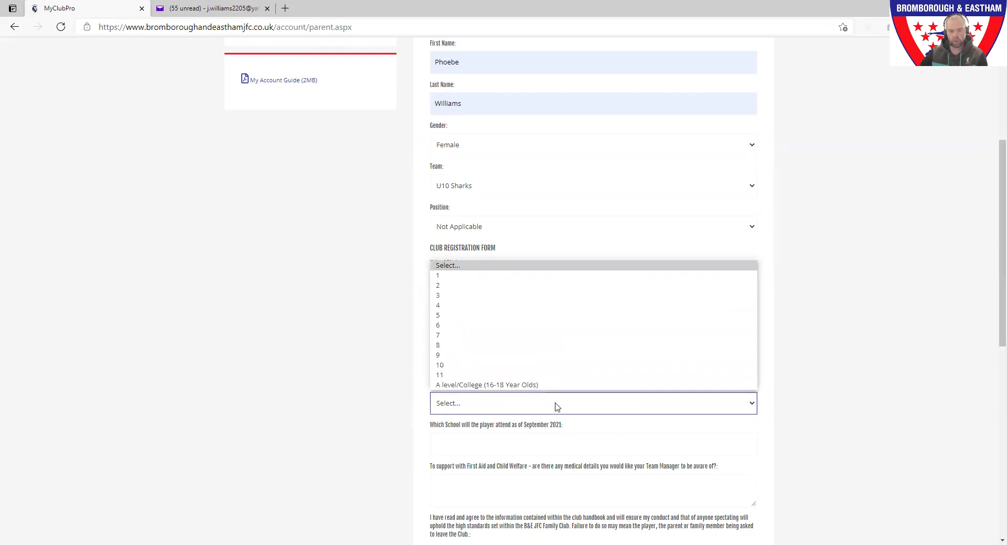
{"action": "left_click", "coordinate": [509, 376]}
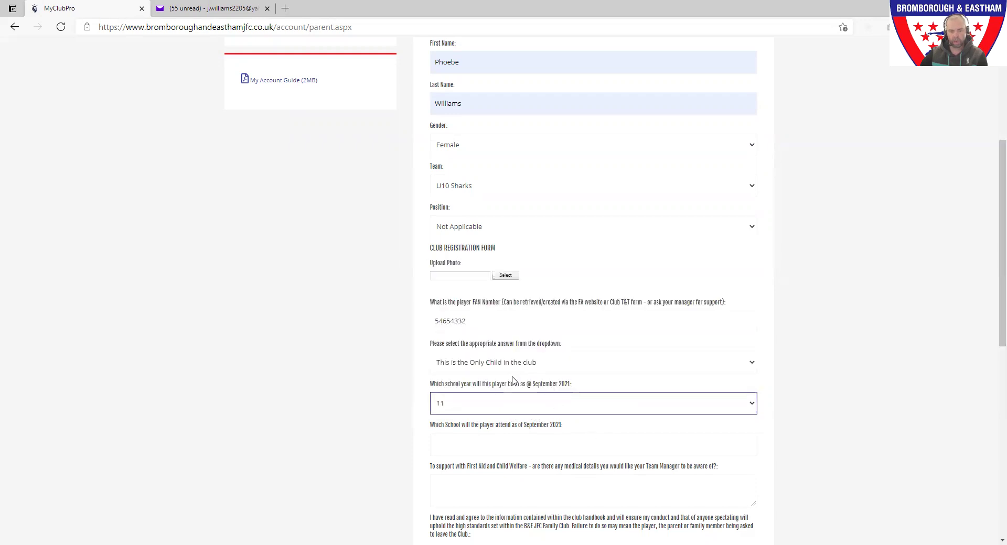
{"action": "left_click", "coordinate": [529, 450]}
{"action": "left_click", "coordinate": [526, 451]}
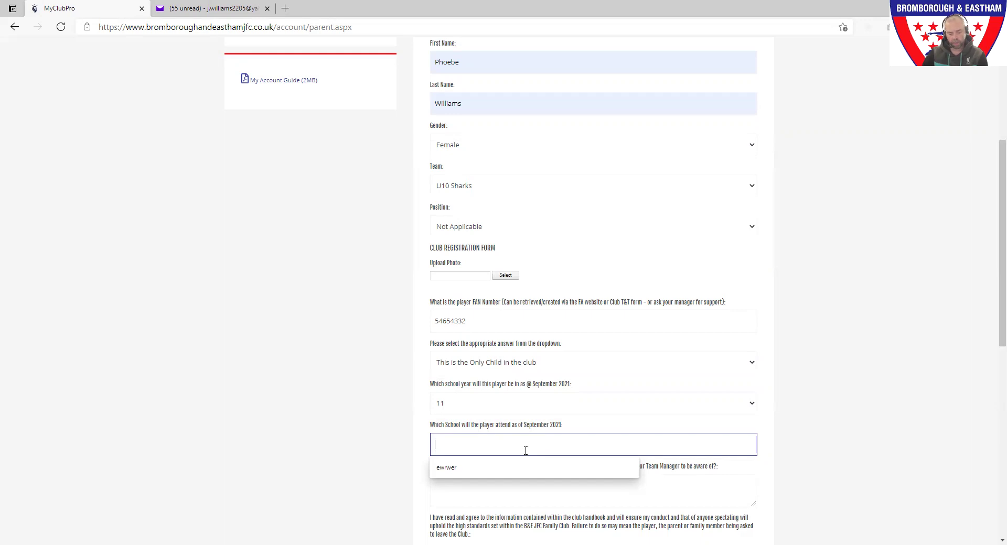
Enter 'Prneton' as the school and 'N/a' as the medical details.
{"action": "type", "text": "Prneton"}
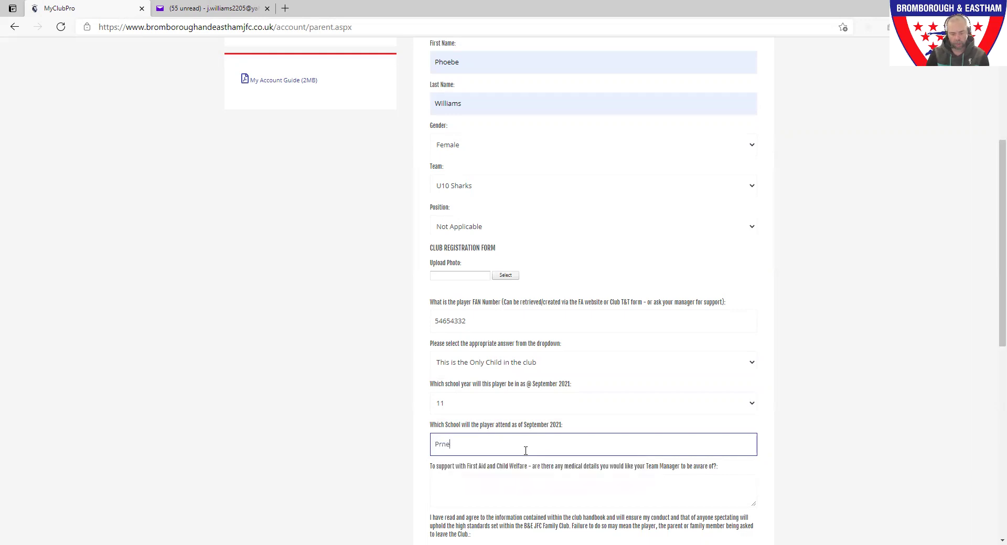
{"action": "left_click", "coordinate": [518, 494]}
{"action": "scroll", "coordinate": [521, 493], "scroll_direction": "down", "scroll_amount": 2}
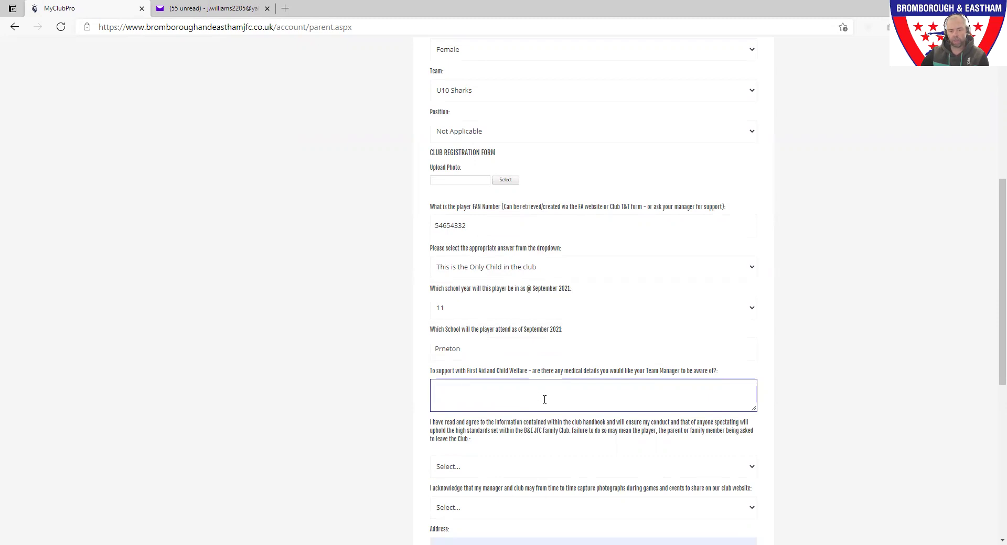
{"action": "type", "text": "N/a"}
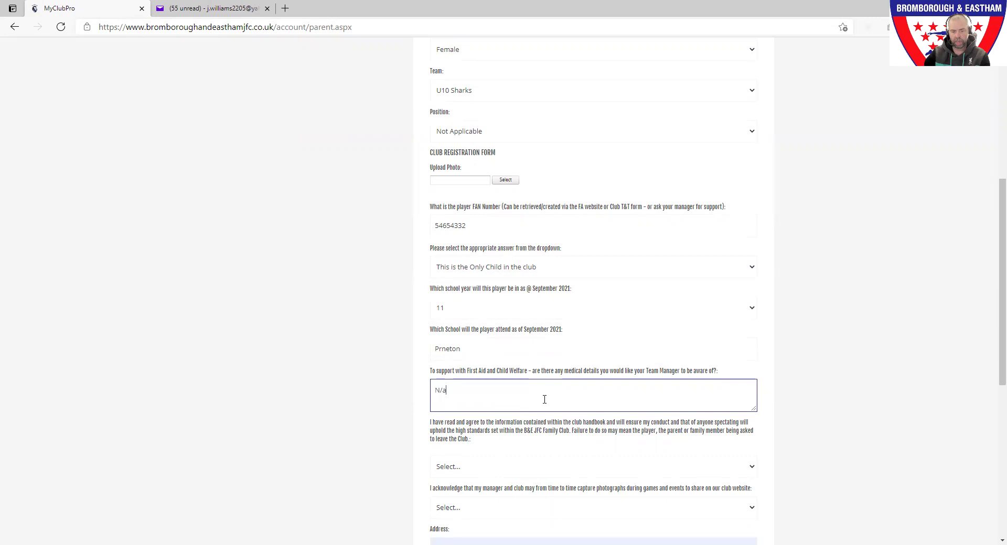
{"action": "left_click", "coordinate": [348, 393]}
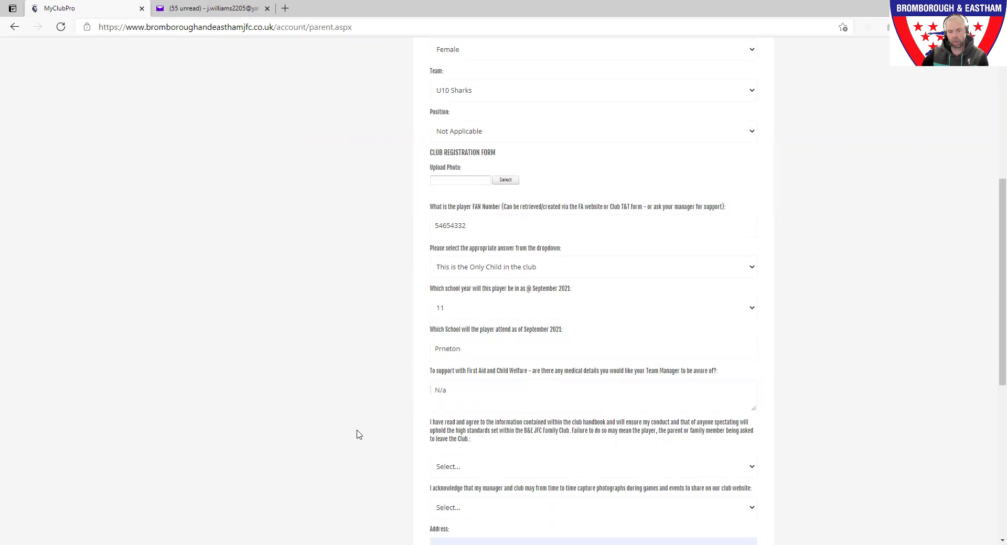
{"action": "scroll", "coordinate": [358, 435], "scroll_direction": "down", "scroll_amount": 1}
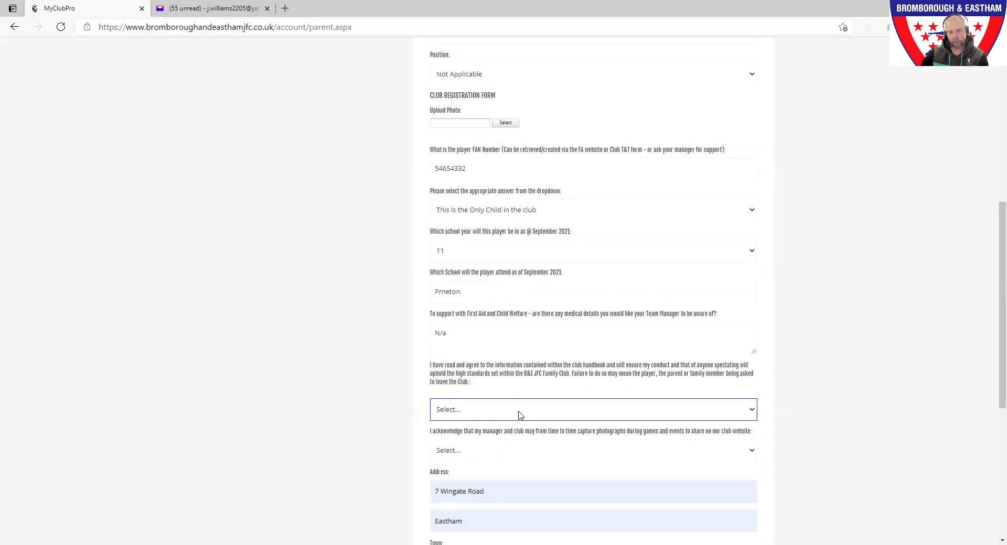
Answer the club handbook question with 'Yes, I agree to uphold'.
{"action": "left_click", "coordinate": [519, 415]}
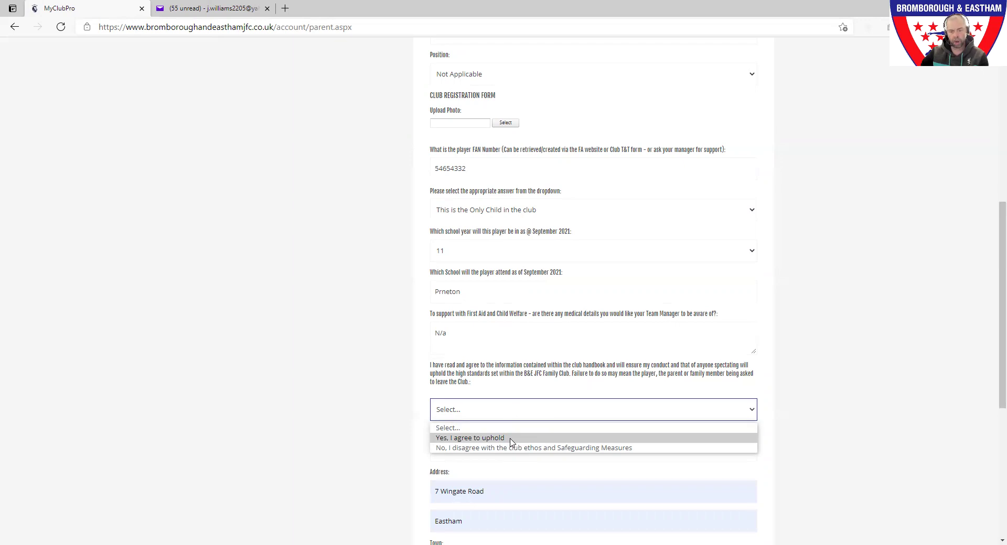
{"action": "left_click", "coordinate": [512, 440]}
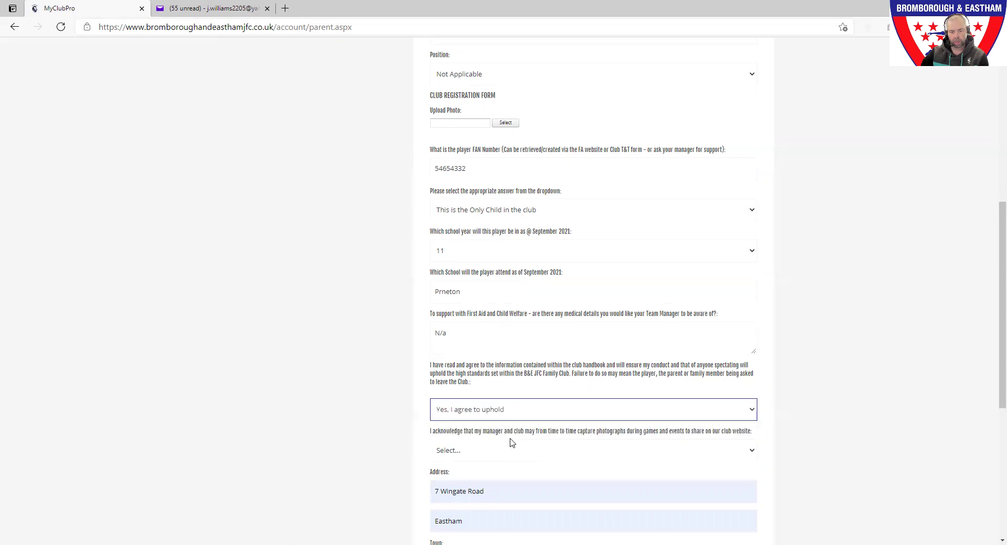
{"action": "scroll", "coordinate": [401, 411], "scroll_direction": "down", "scroll_amount": 3}
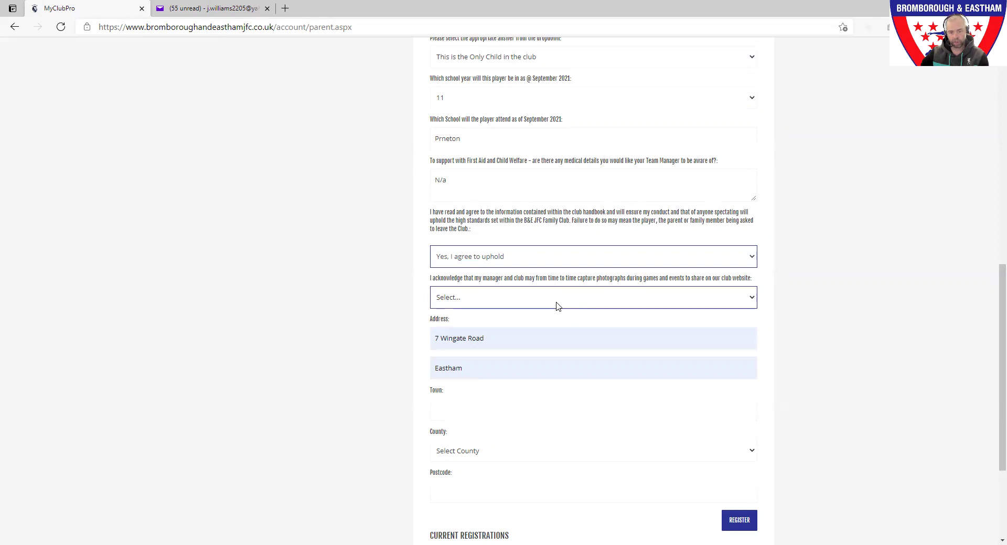
Allow the child's photographs for club media and enter 'e' as the town.
{"action": "left_click", "coordinate": [522, 303]}
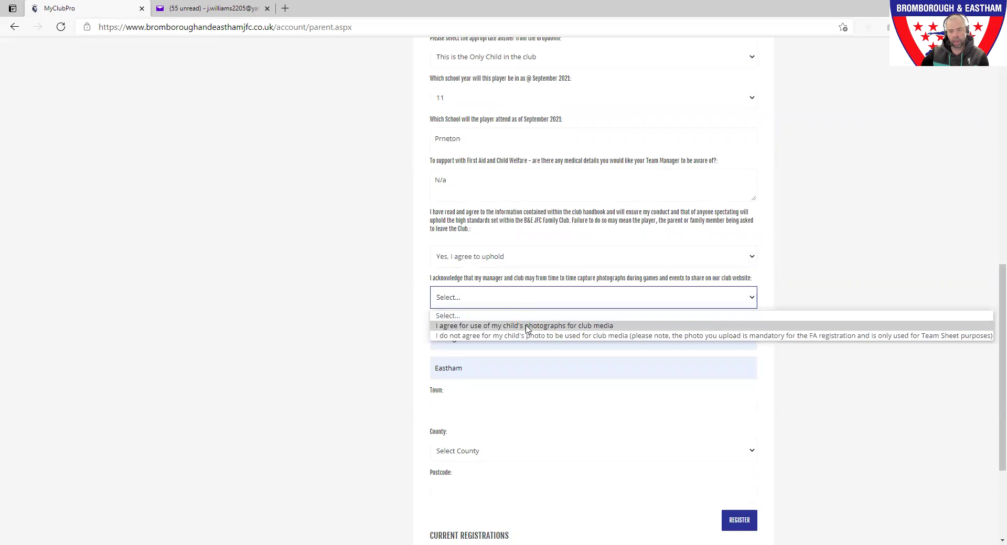
{"action": "left_click", "coordinate": [527, 327]}
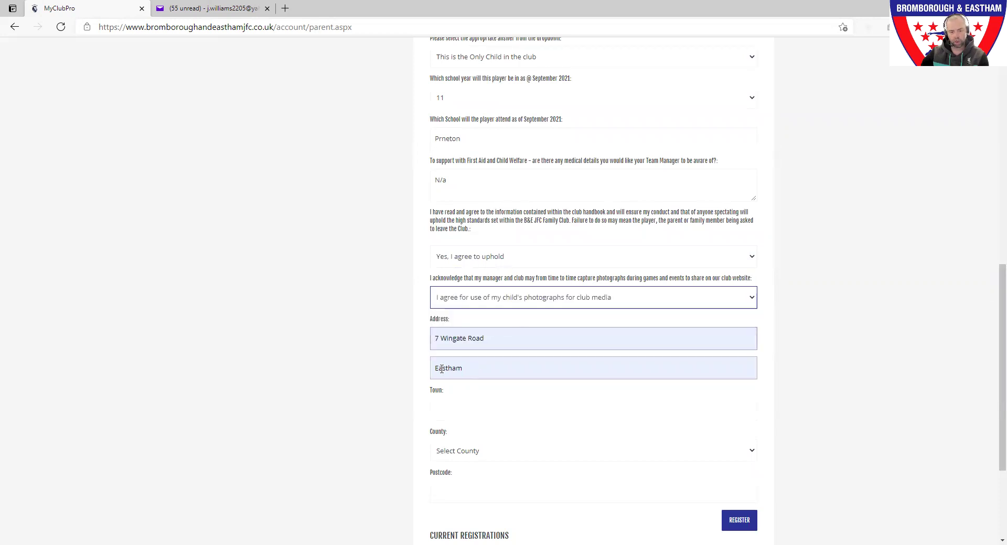
{"action": "scroll", "coordinate": [591, 324], "scroll_direction": "down", "scroll_amount": 3}
{"action": "left_click", "coordinate": [585, 323]}
{"action": "type", "text": "e"}
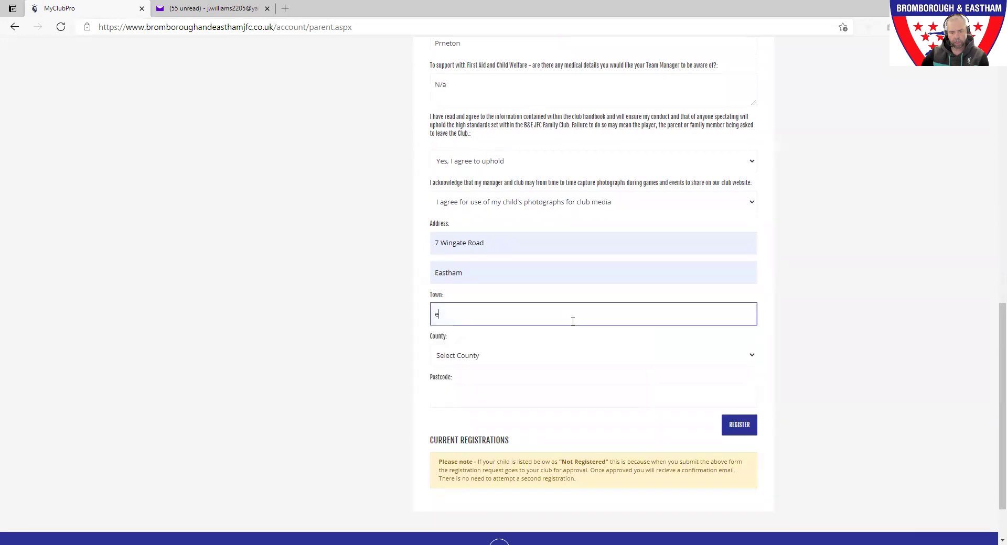
Set the county to Cheshire, enter a postcode, and submit the registration.
{"action": "left_click", "coordinate": [548, 360]}
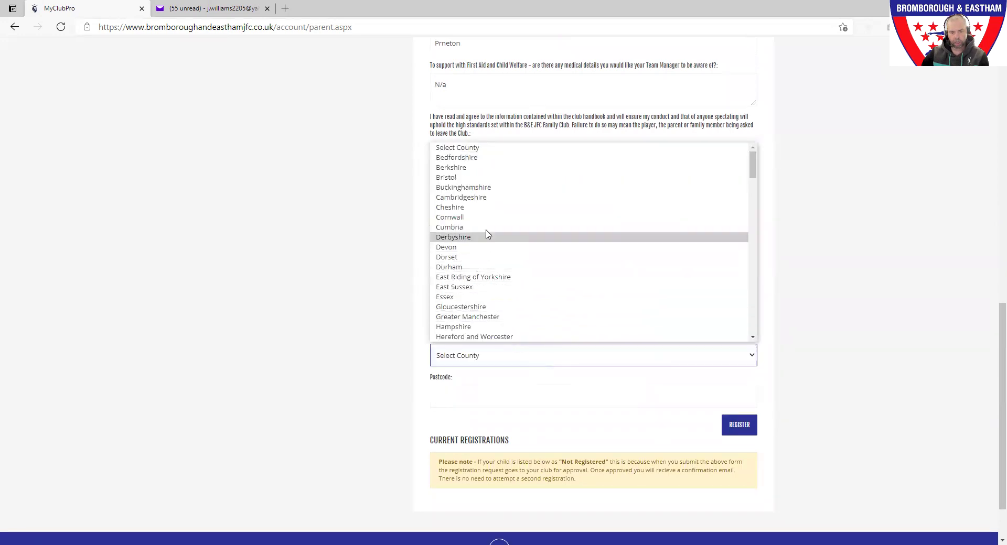
{"action": "left_click", "coordinate": [487, 209]}
{"action": "left_click", "coordinate": [533, 402]}
{"action": "type", "text": "chgdegfdgdf"}
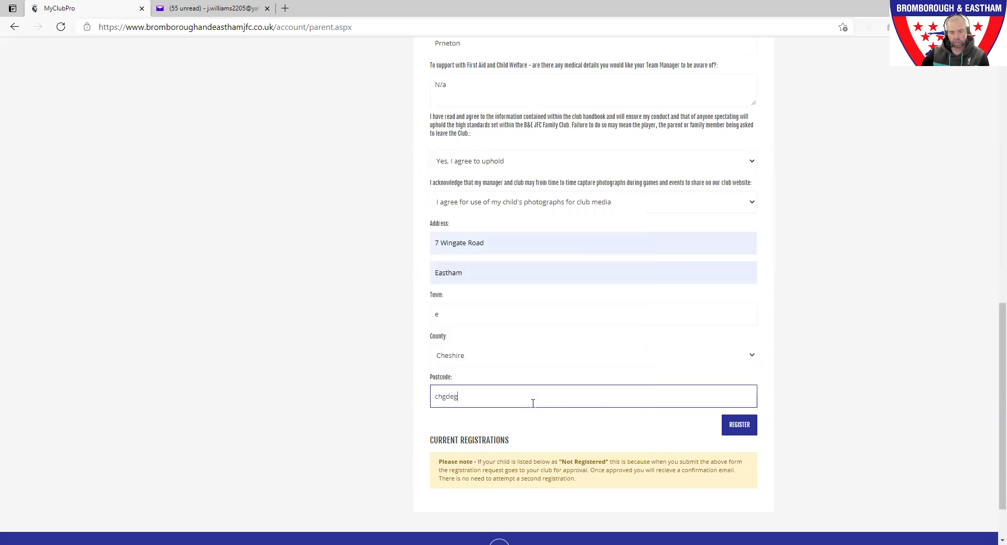
{"action": "left_click", "coordinate": [734, 430]}
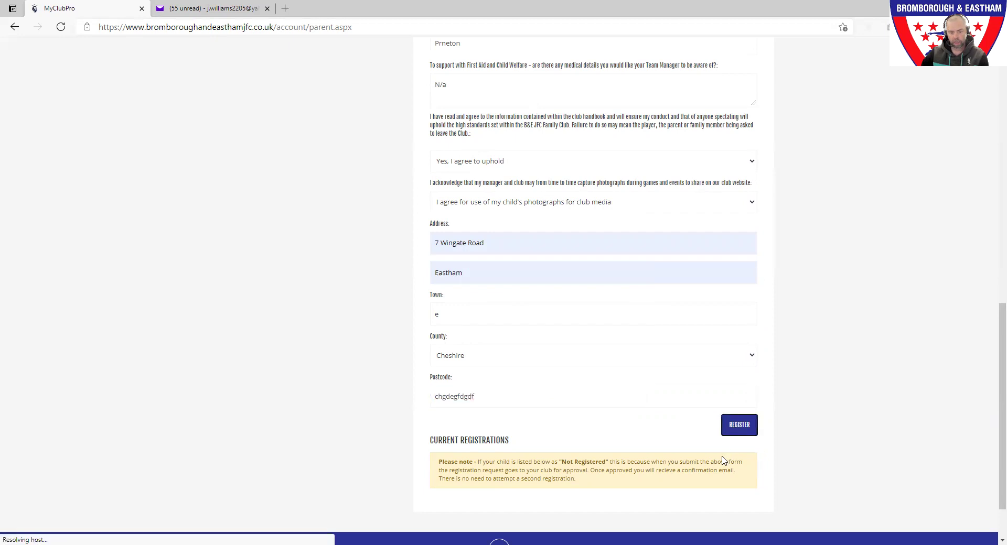
Continue past the submission to see the child's U10 Sharks entry marked Not Registered.
{"action": "left_click", "coordinate": [708, 320]}
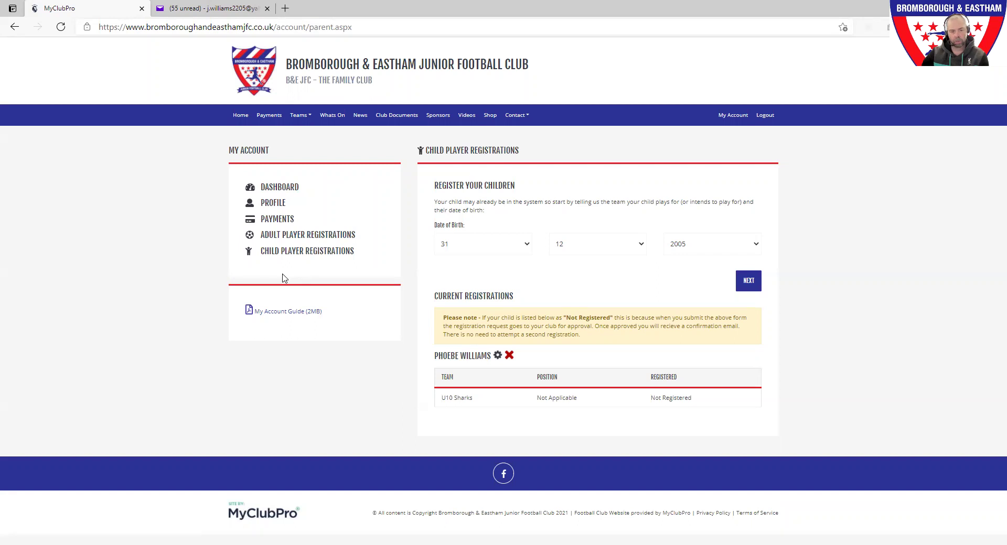
Open PAYMENTS from the My Account sidebar, which requests a direct debit mandate first.
{"action": "left_click", "coordinate": [279, 226]}
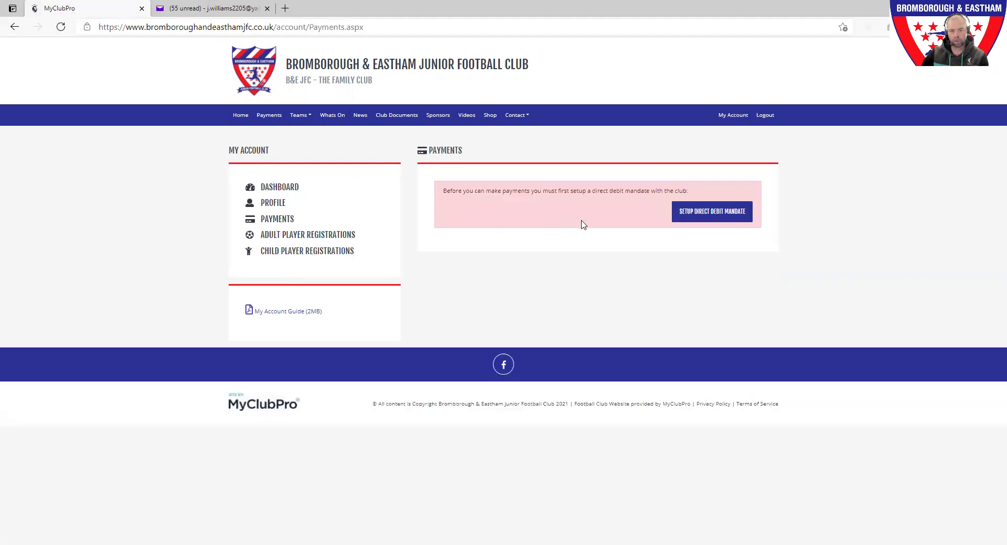